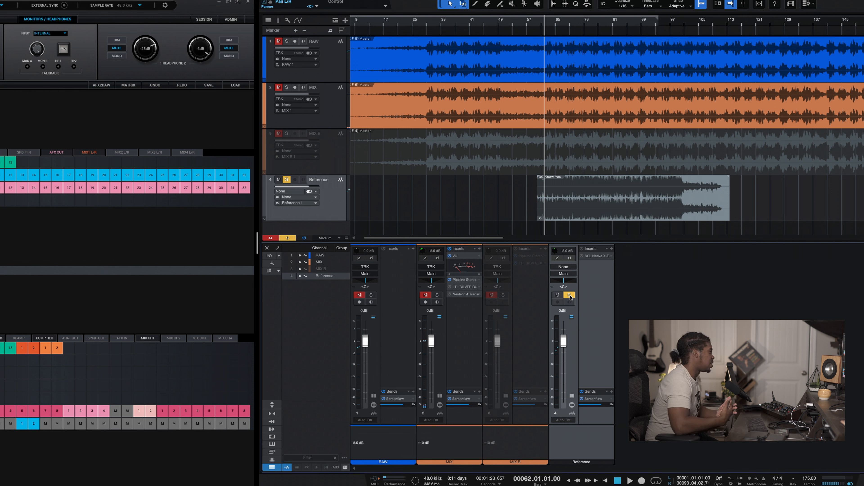
Extend the Reference clip's start earlier, audition the clip from several song positions, and turn off the Reference track's solo
click(620, 23)
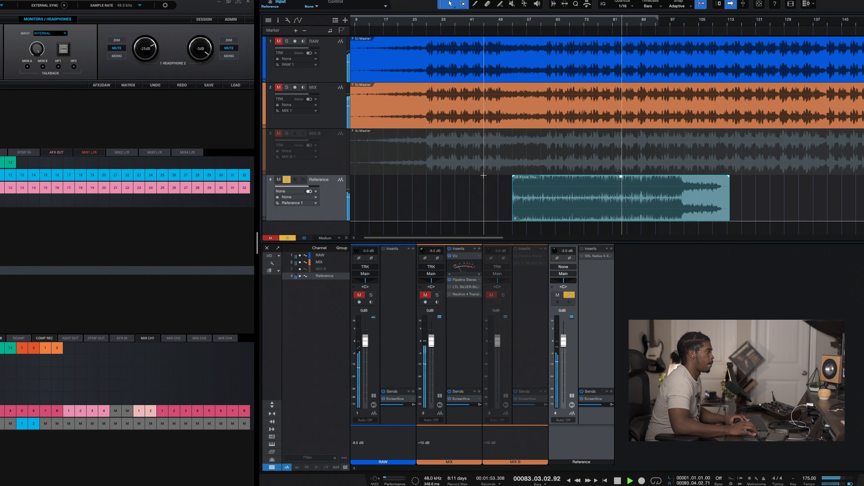
drag(513, 200, 509, 200)
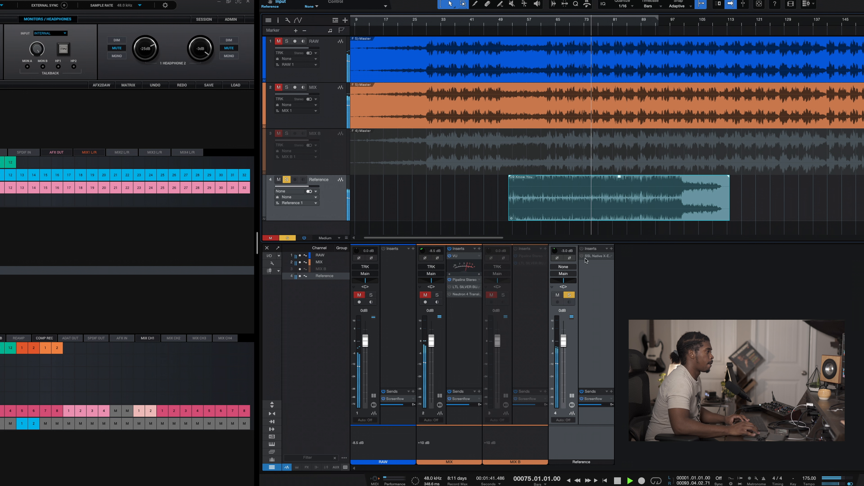
click(569, 294)
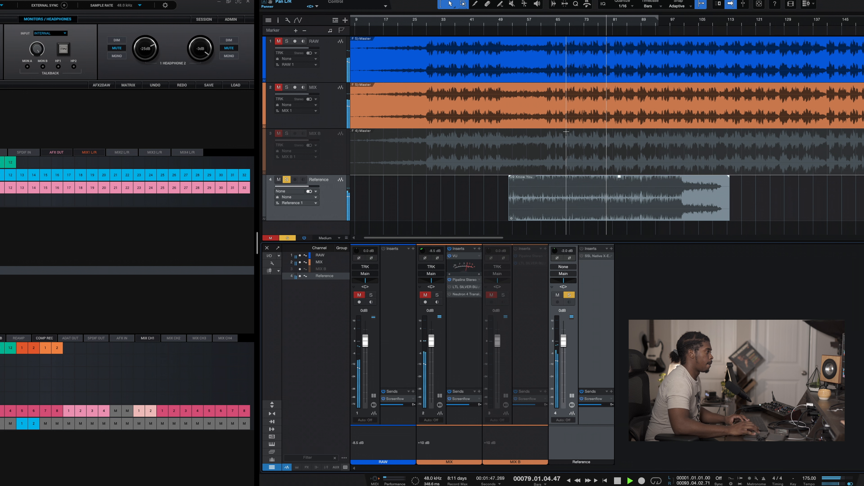
click(550, 21)
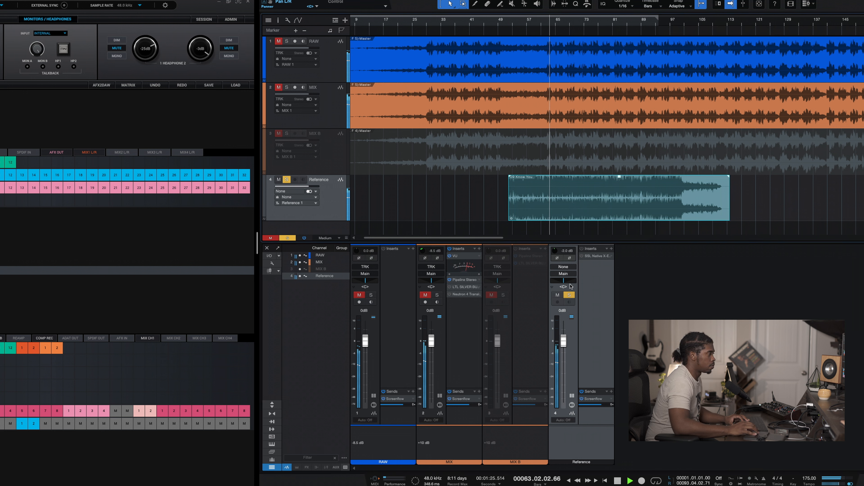
click(569, 295)
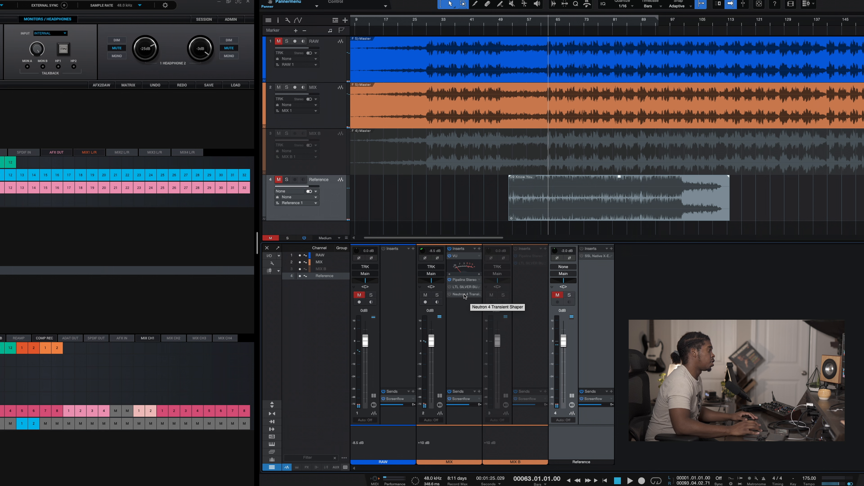
Open and enable the Neutron 4 Transient Shaper on the MIX channel and play the song through it
click(466, 295)
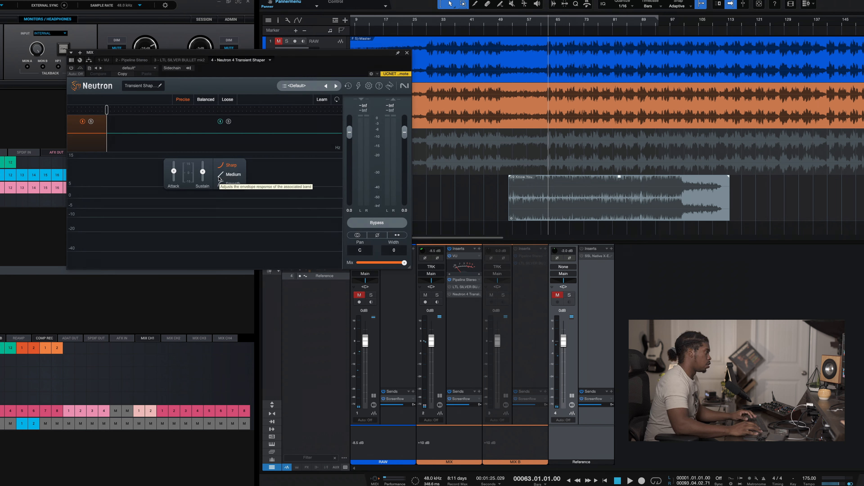
click(449, 294)
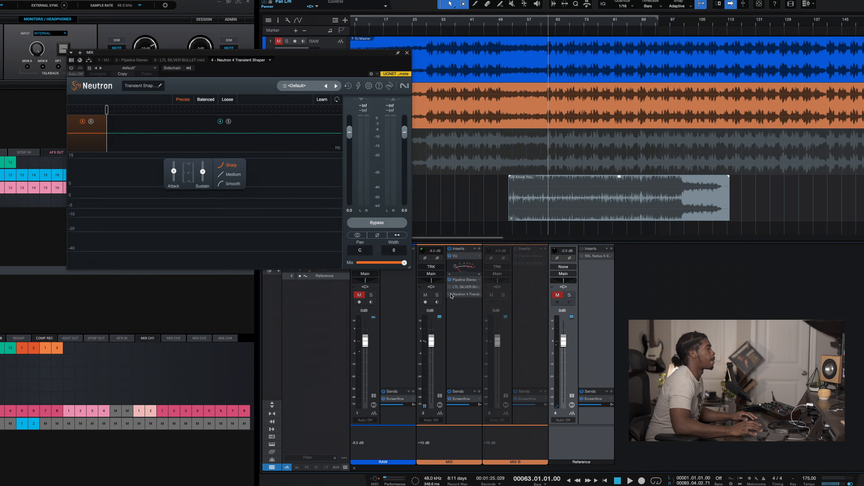
key(space)
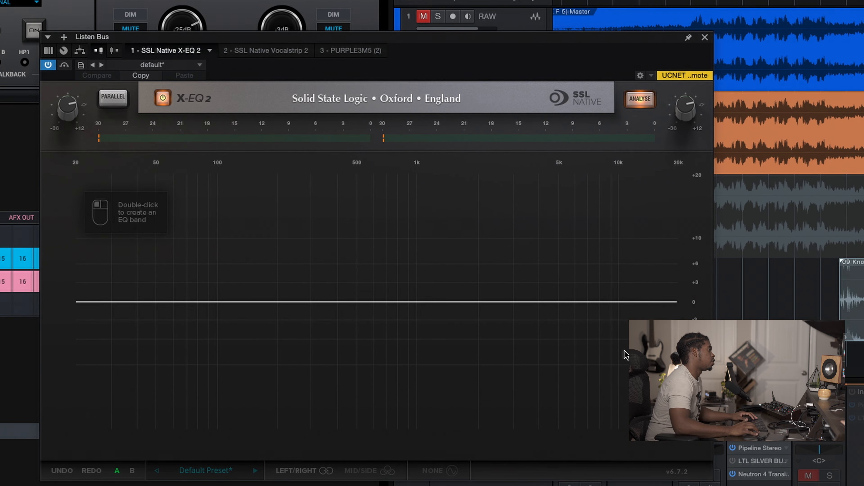
Create a high-cut filter at about 1 kHz in the Listen Bus's SSL Native X-EQ 2 and close the plug-in
double_click(650, 306)
drag(647, 303, 425, 299)
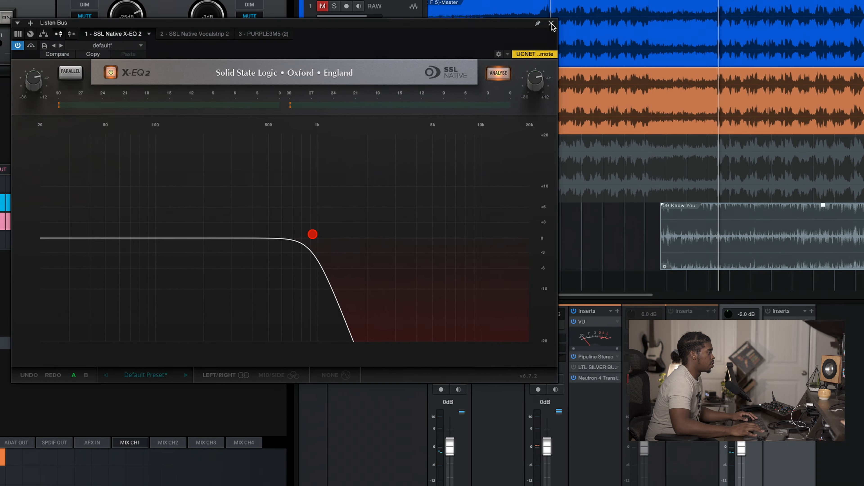
click(551, 23)
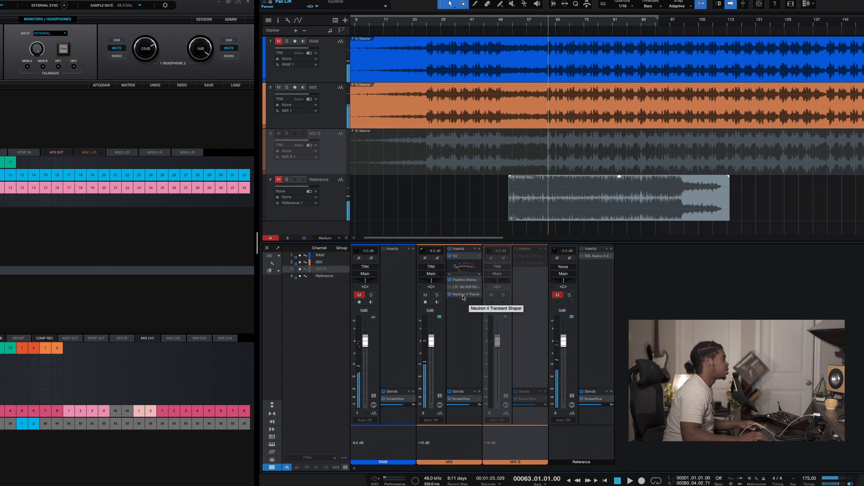
Solo the low band in the MIX channel's Neutron 4 Transient Shaper and strongly reduce its Sustain
click(463, 296)
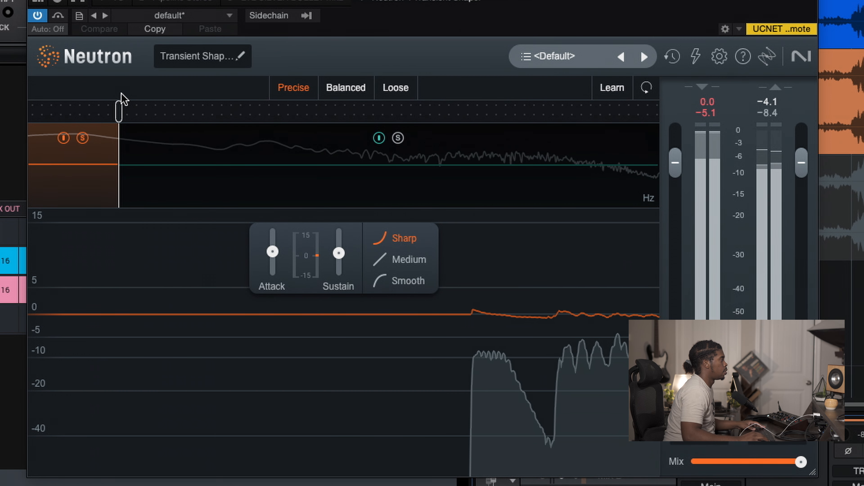
click(83, 139)
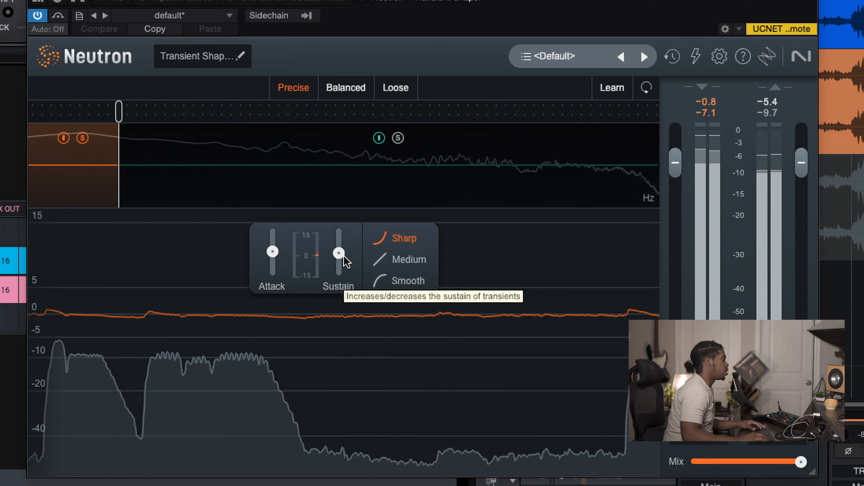
drag(340, 242, 328, 444)
drag(339, 268, 331, 352)
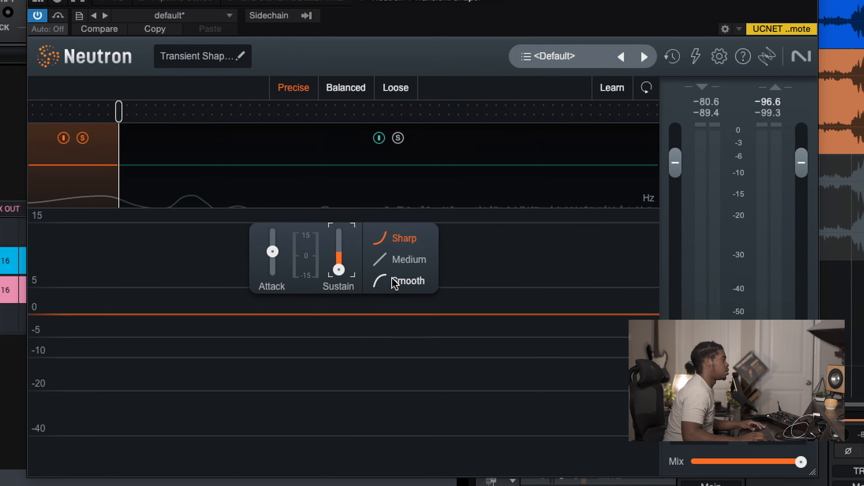
Try the Smooth and Medium envelope shapes on the low band, settling on Loose mode with the Sharp shape
click(403, 280)
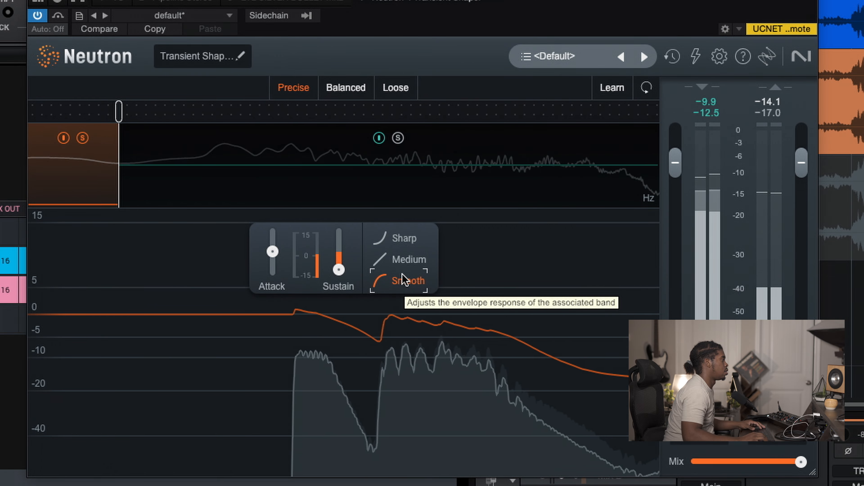
click(404, 262)
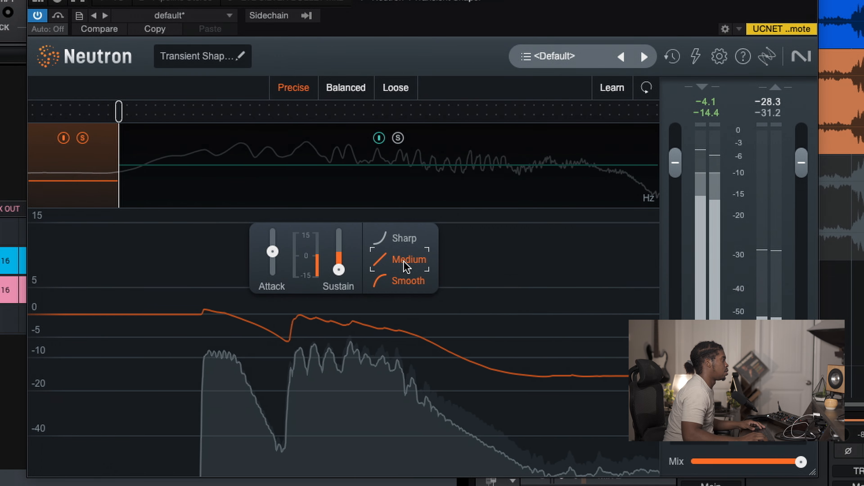
click(400, 281)
click(395, 88)
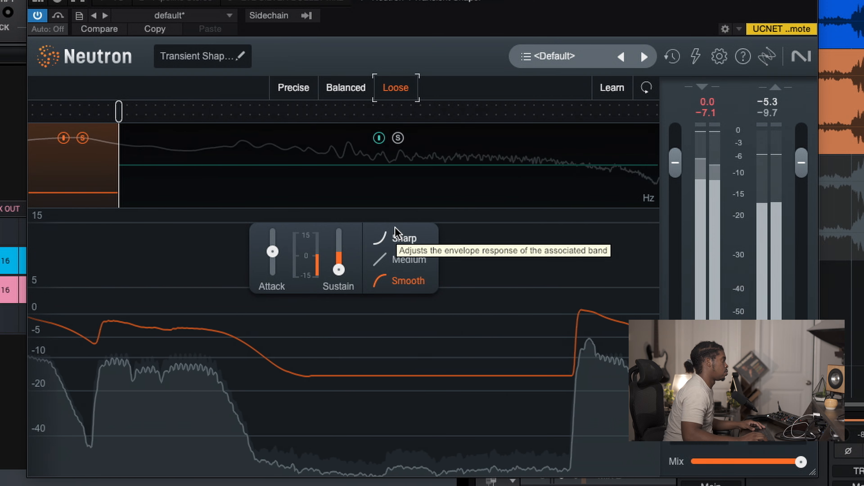
click(400, 235)
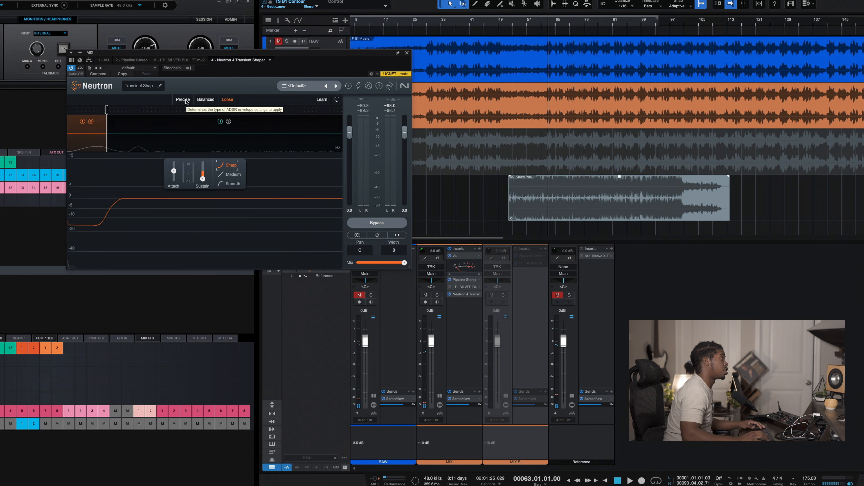
key(space)
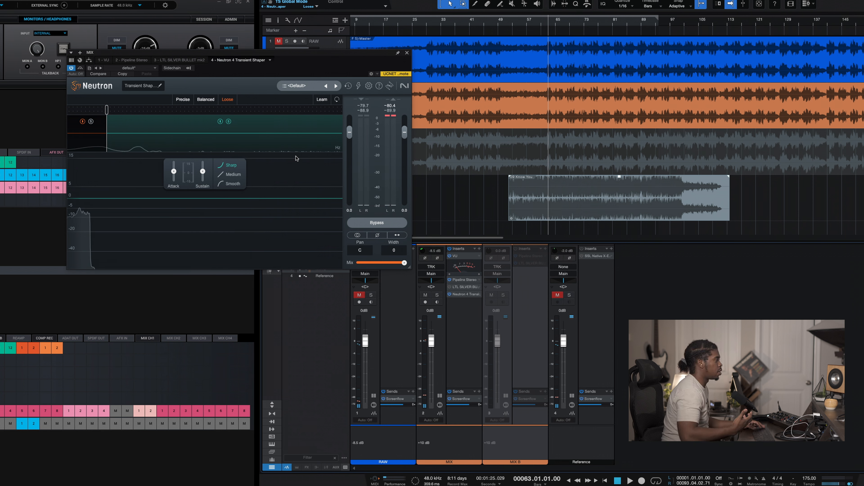
Activate the low band, reset the output clip indicators, and set the Transient Shaper's output gain to 0.2
click(82, 122)
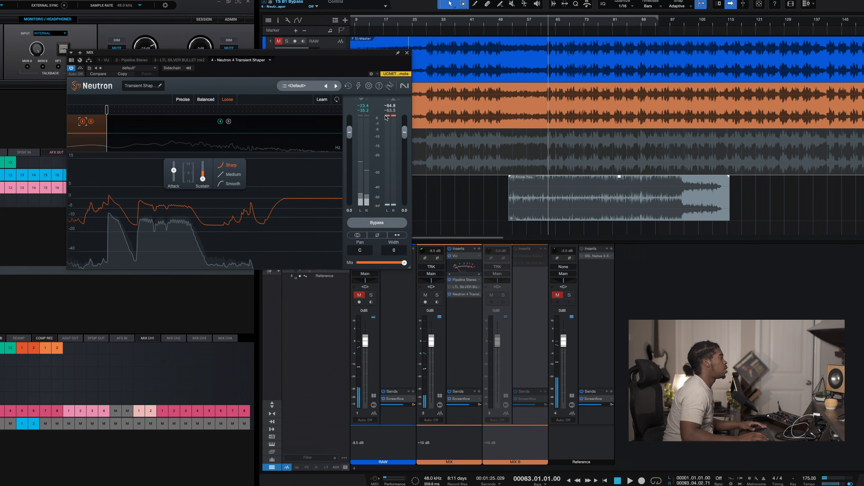
click(390, 116)
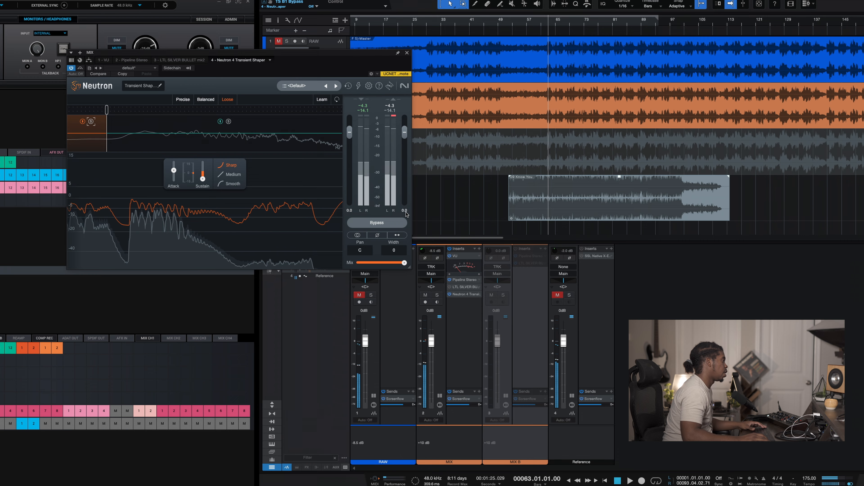
click(405, 211)
text(.2)
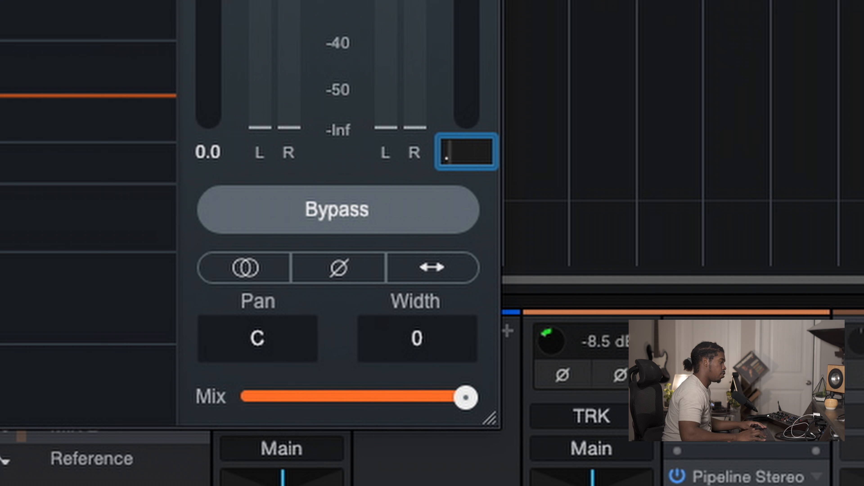
key(Return)
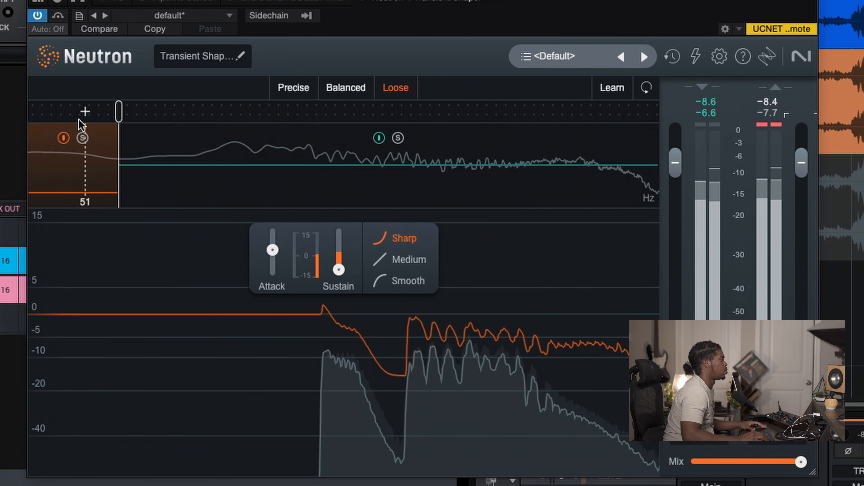
Compare the mix with the Transient Shaper's low band bypassed and active
click(63, 138)
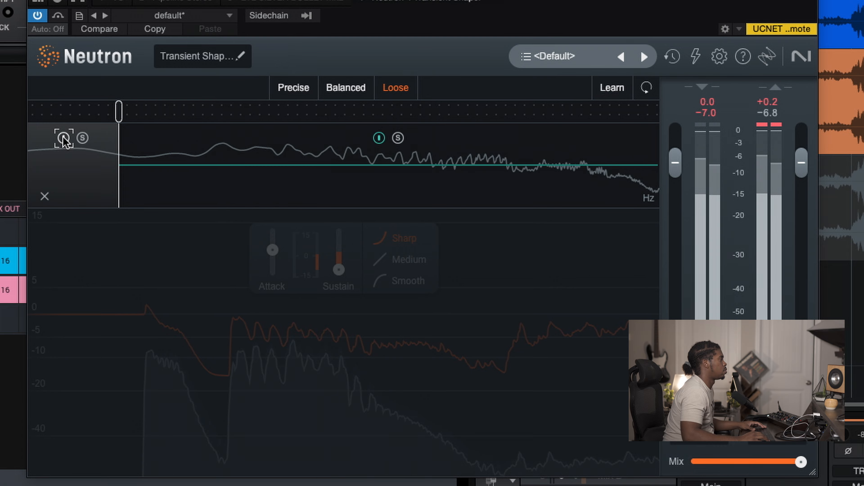
click(64, 138)
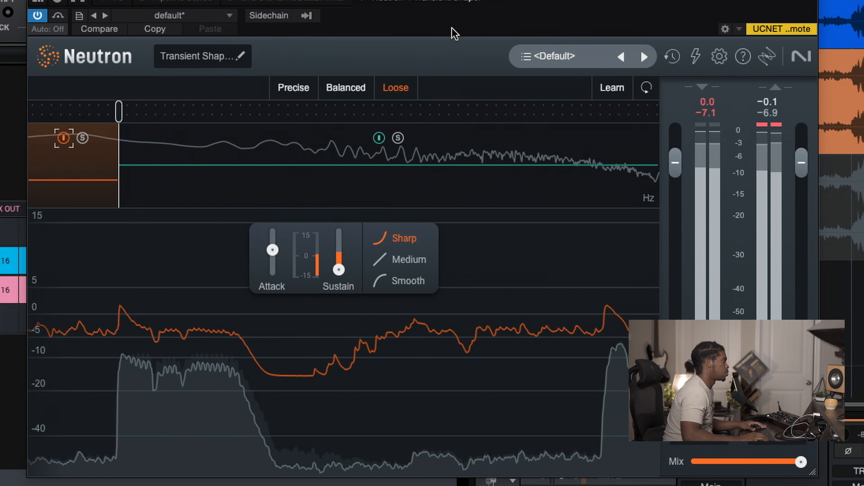
click(63, 138)
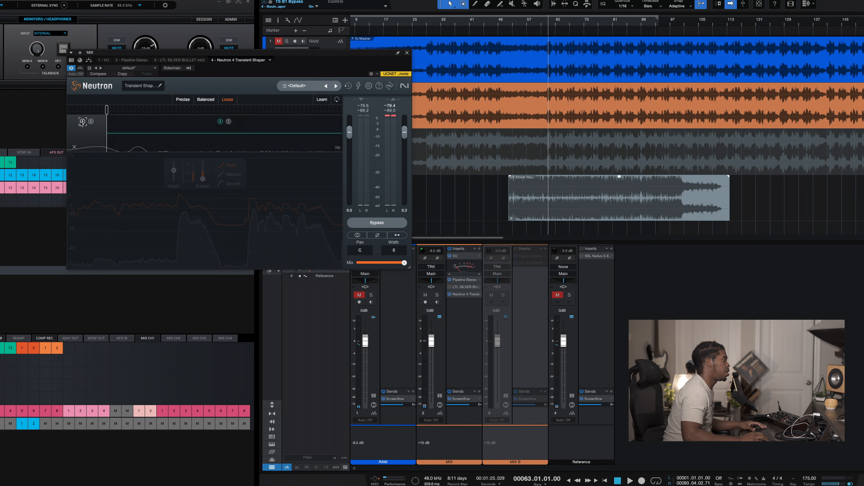
click(82, 122)
Compare the Precise mode with Loose and try moving the low band's crossover from 78 Hz
click(183, 100)
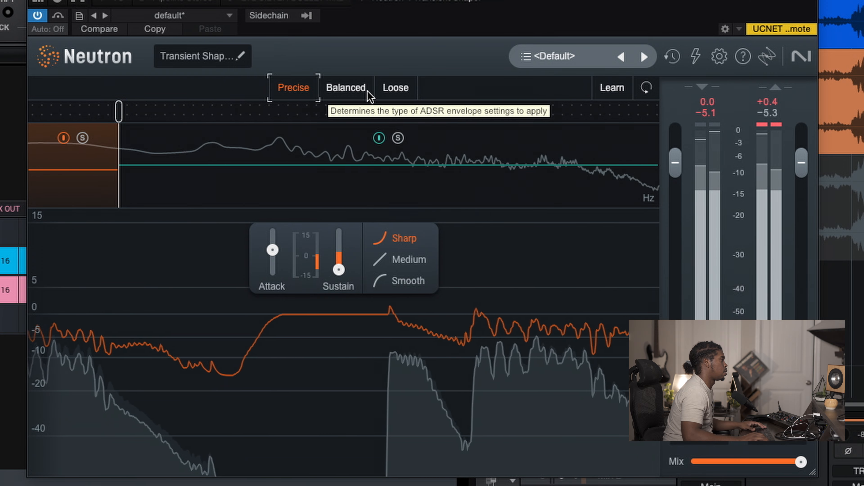
click(392, 88)
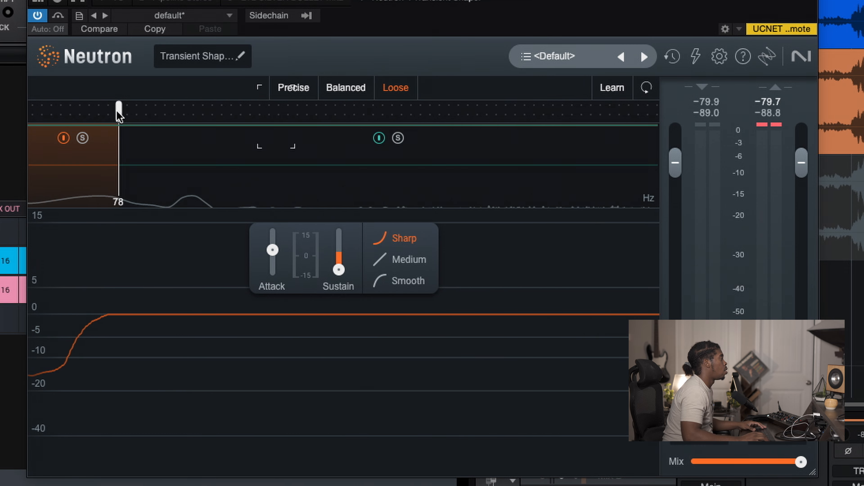
mouse_move(85, 112)
mouse_down()
mouse_move(122, 107)
mouse_move(45, 101)
mouse_up()
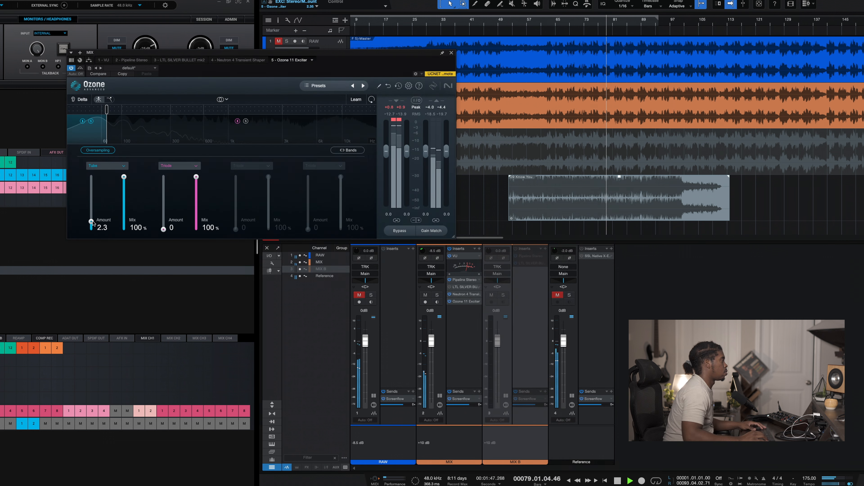
Replace the Ozone 11 Exciter on the MIX channel with SSL Native Drumstrip and adjust its low-frequency enhancer's drive
right_click(477, 302)
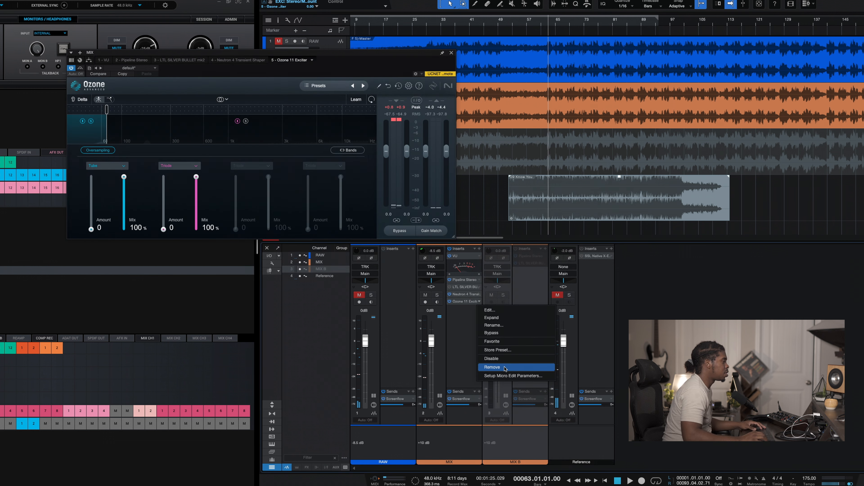
click(499, 367)
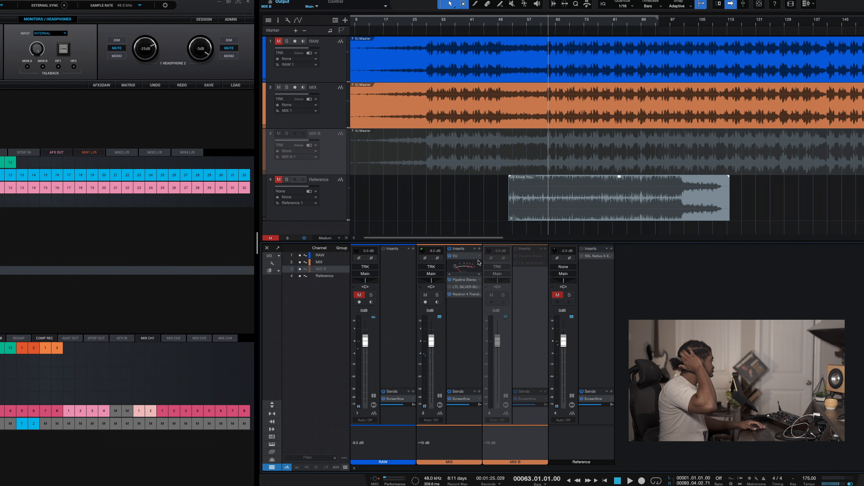
click(479, 249)
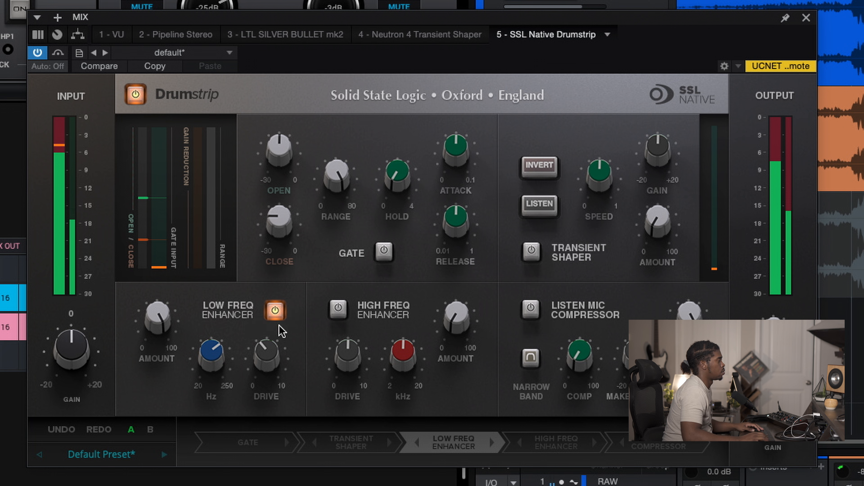
drag(267, 352, 267, 355)
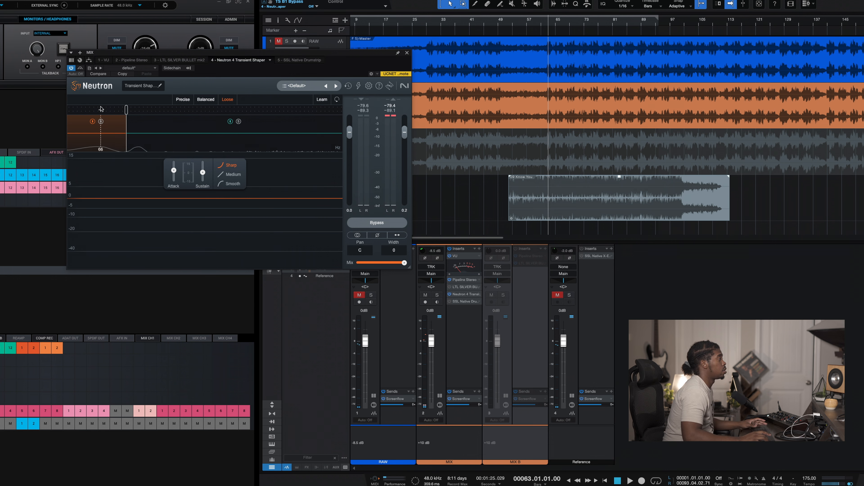
Add a second crossover in the Transient Shaper, turn off the middle band's solo, and bypass the low band
click(106, 110)
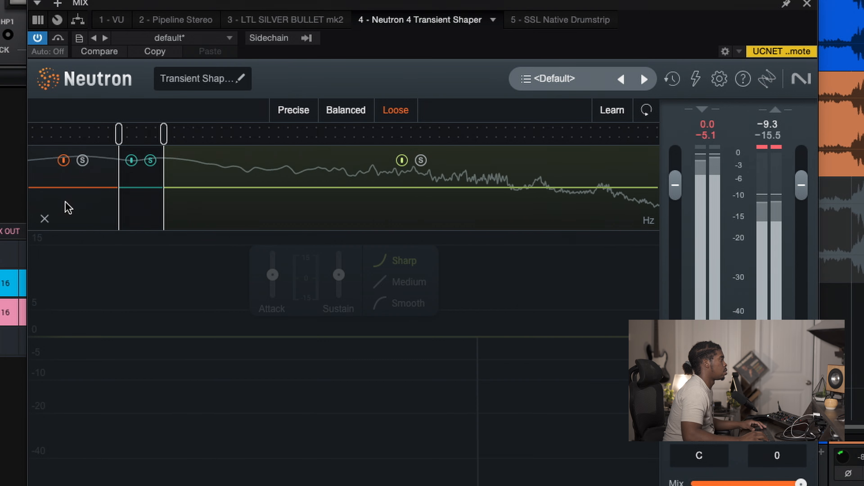
click(149, 161)
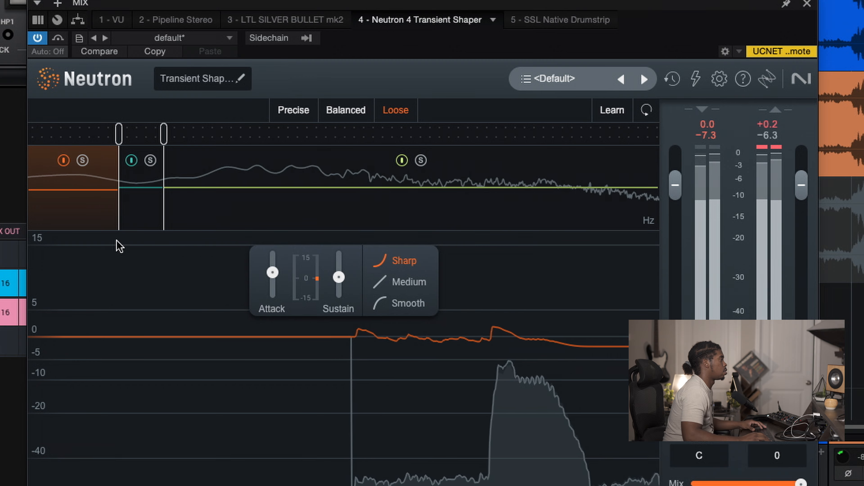
click(63, 160)
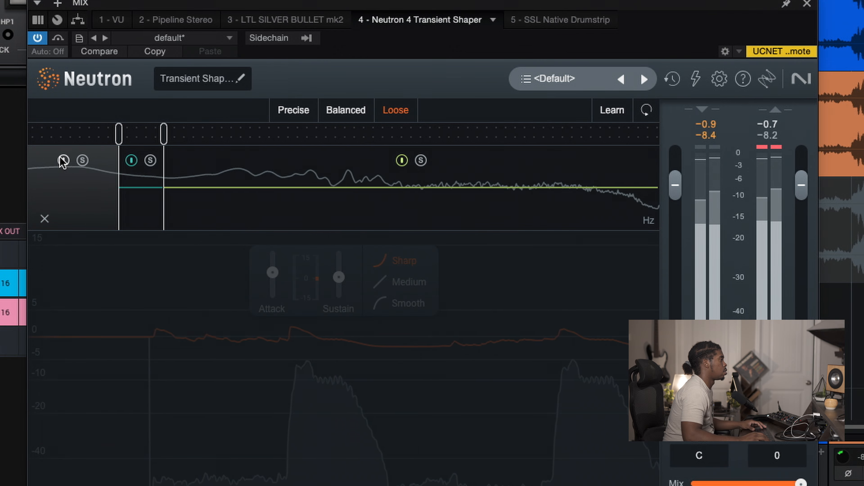
Set the middle band's Attack to 2 and Sustain to -2, and bypass the band for comparison
click(143, 180)
double_click(274, 308)
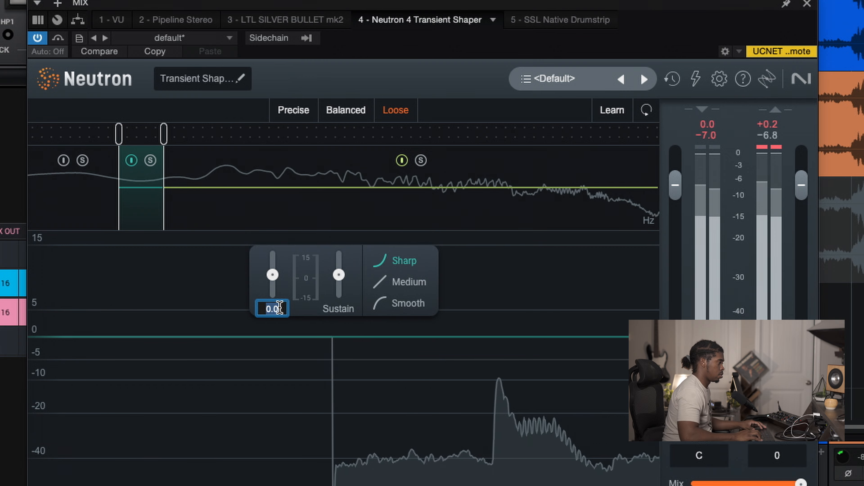
text(2)
key(Return)
double_click(340, 310)
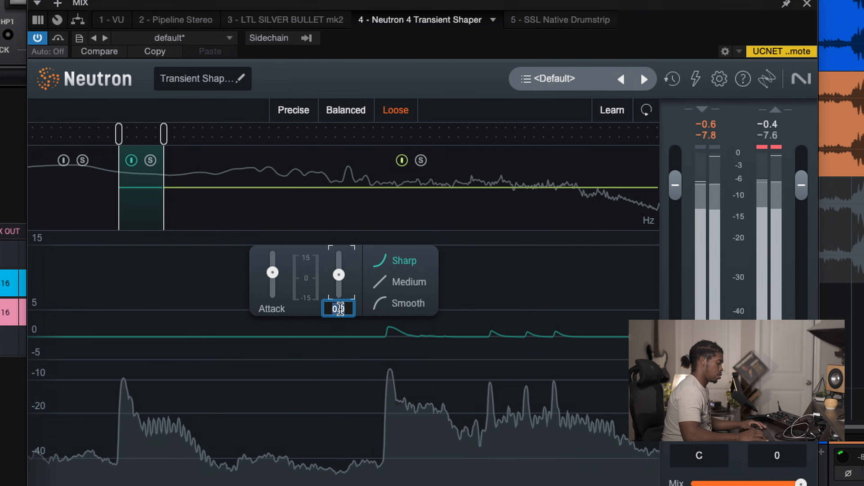
text(-2)
key(Return)
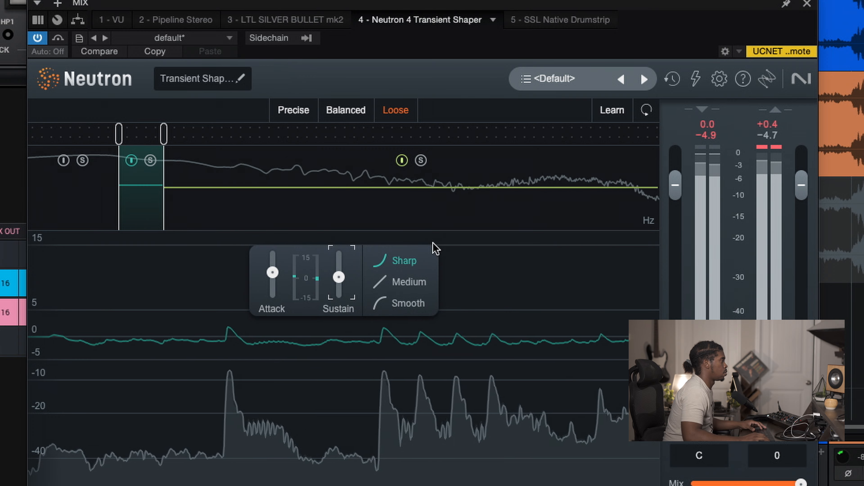
click(133, 161)
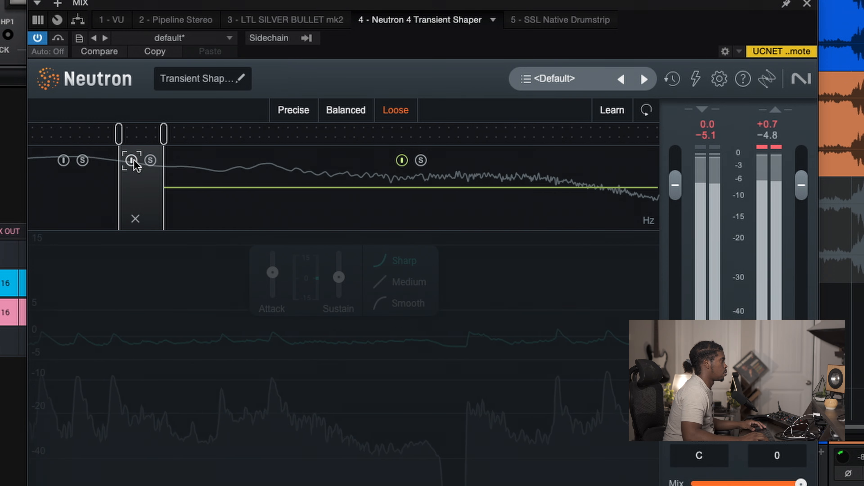